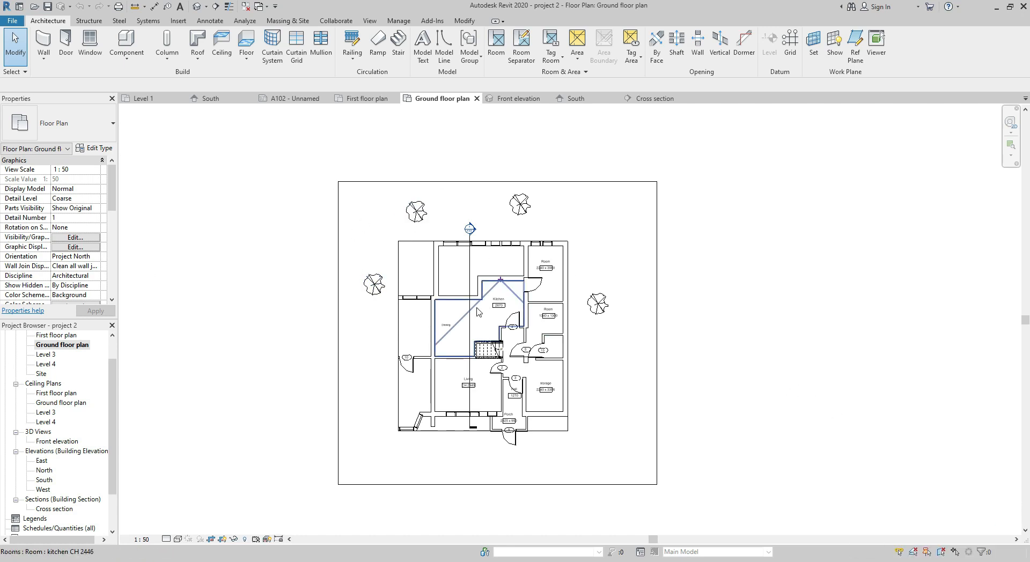
key(c)
key(l)
key(Escape)
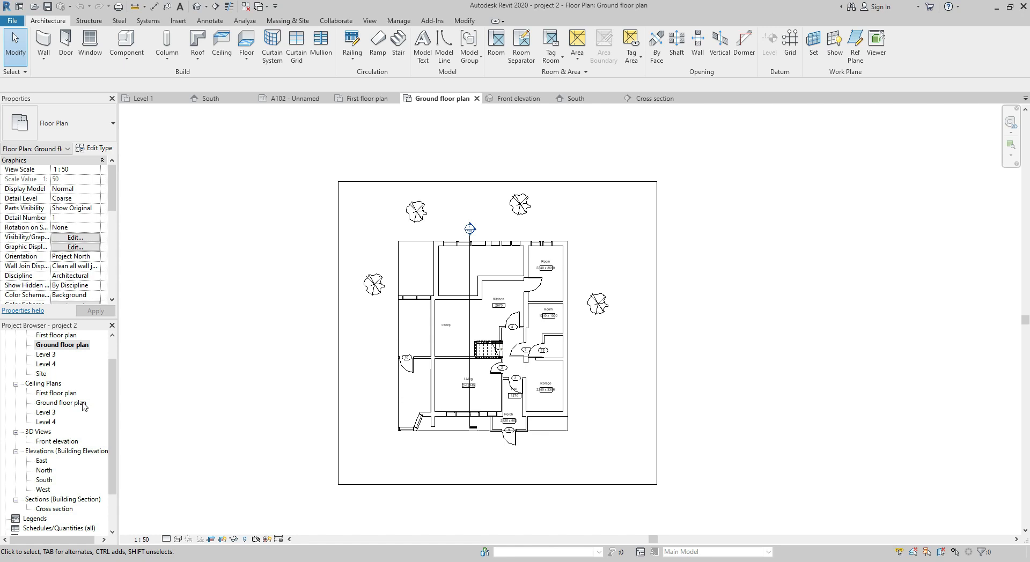
- View the Front elevation 3D view, the Cross section and sheet A102 with its title block
scroll(31, 408, up, 1)
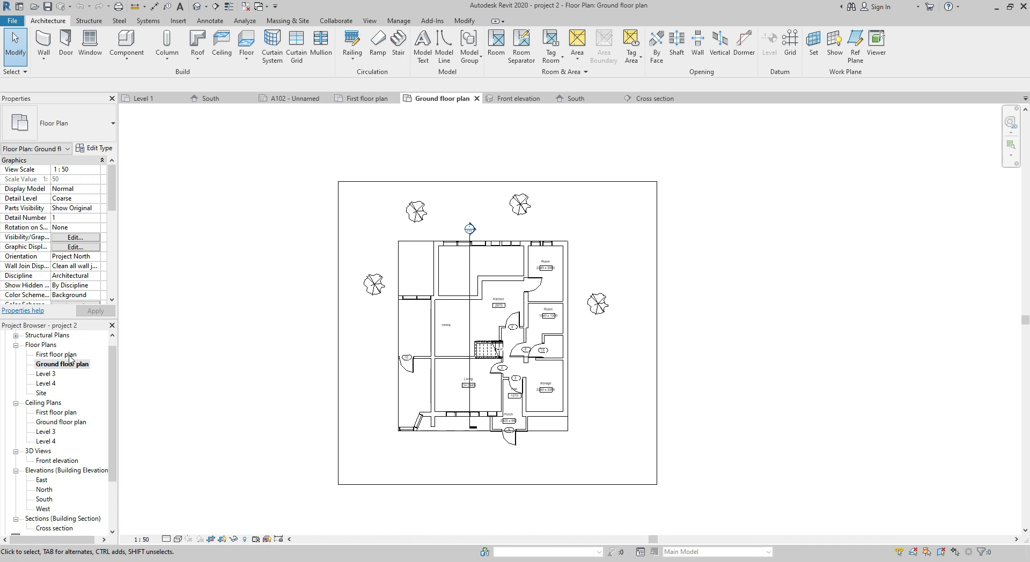
double_click(56, 463)
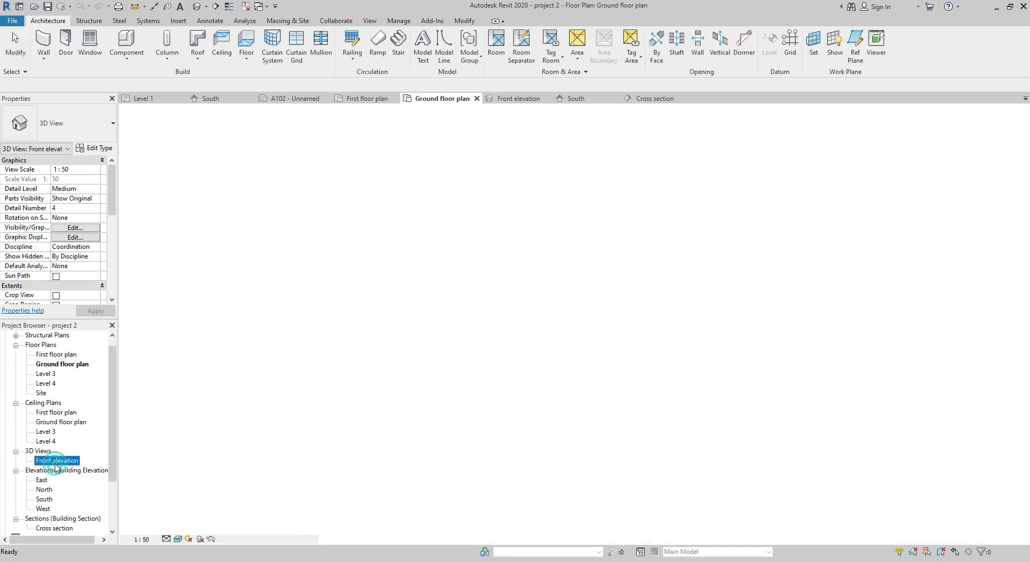
scroll(40, 494, down, 3)
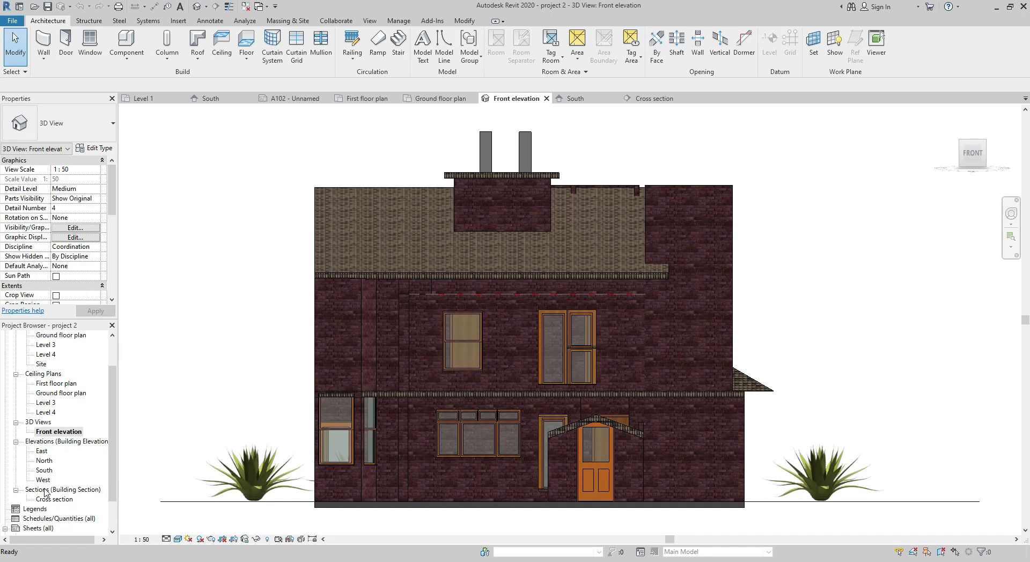
double_click(53, 499)
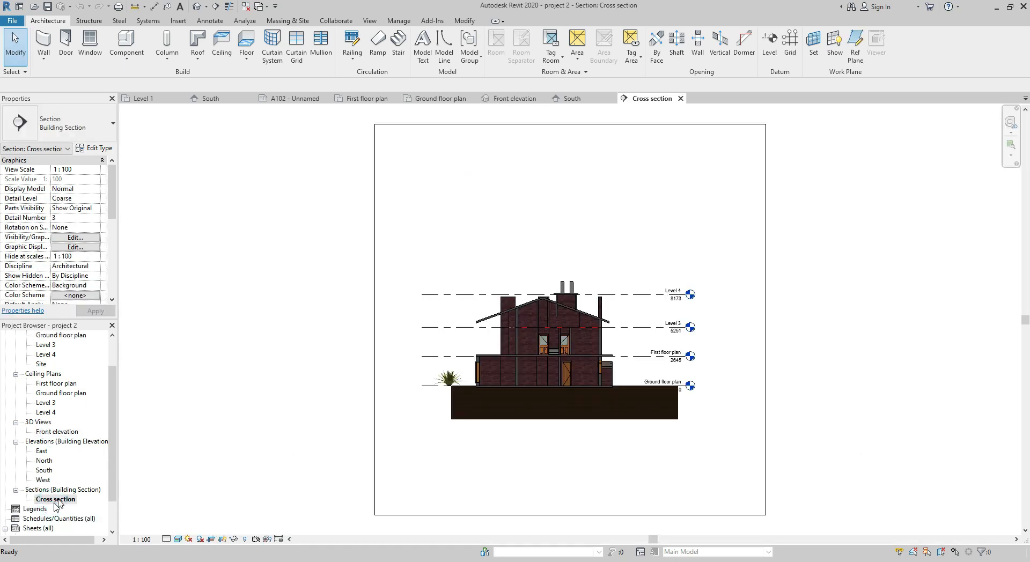
scroll(20, 488, down, 3)
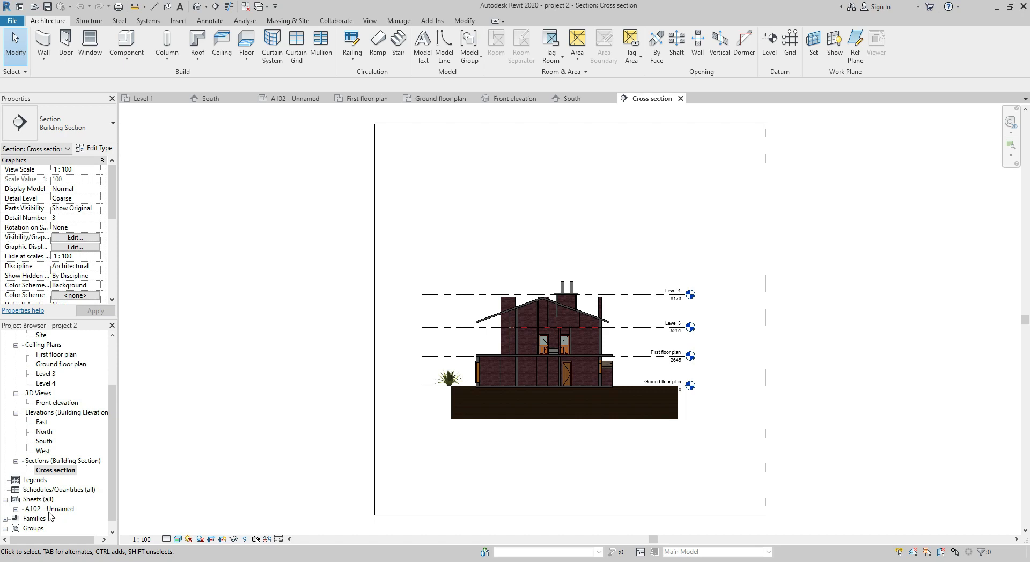
double_click(53, 509)
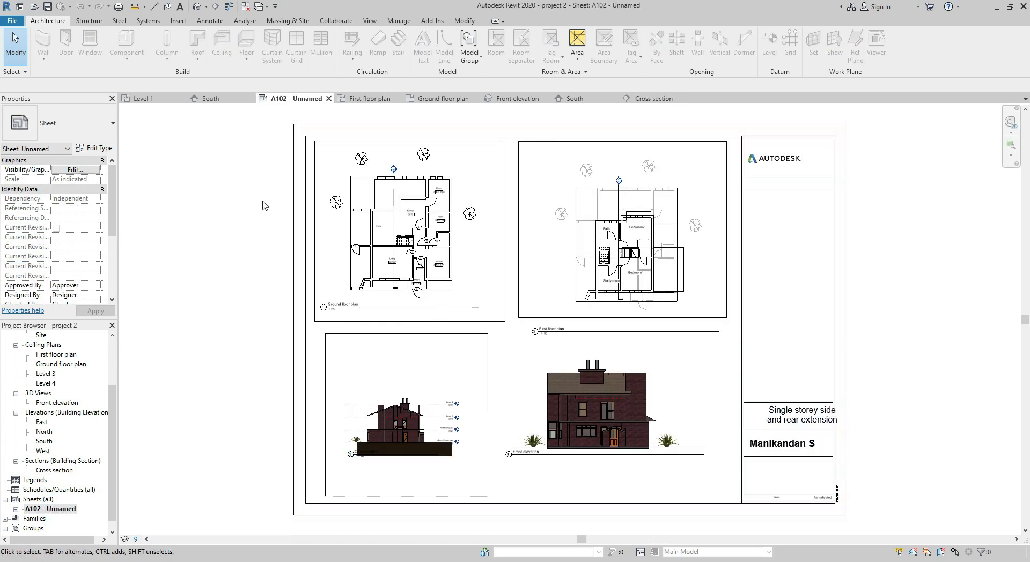
click(290, 214)
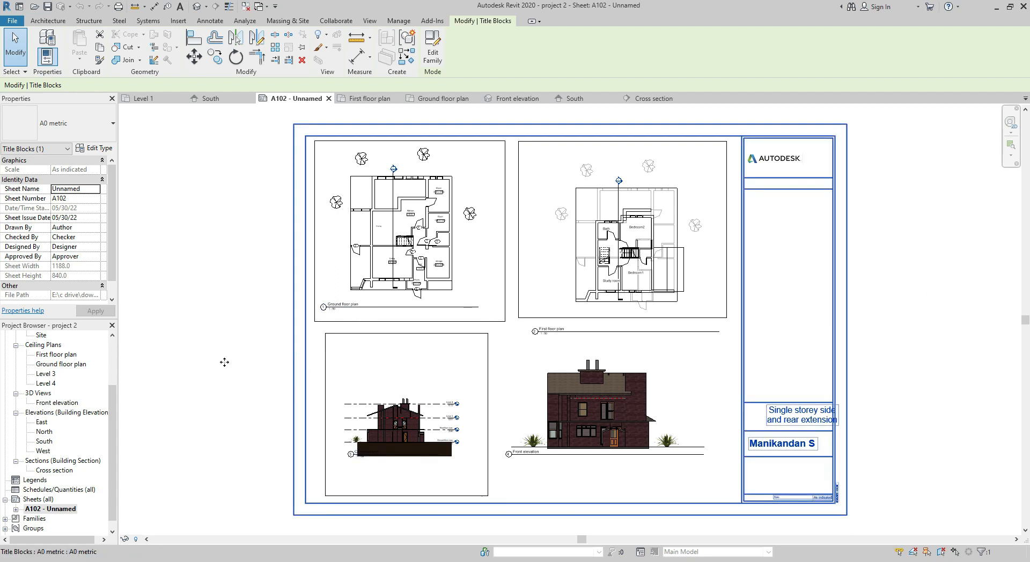
- Print the current window of the Ground floor plan with Microsoft Print to PDF, saving it as 1 in Documents
scroll(42, 337, up, 3)
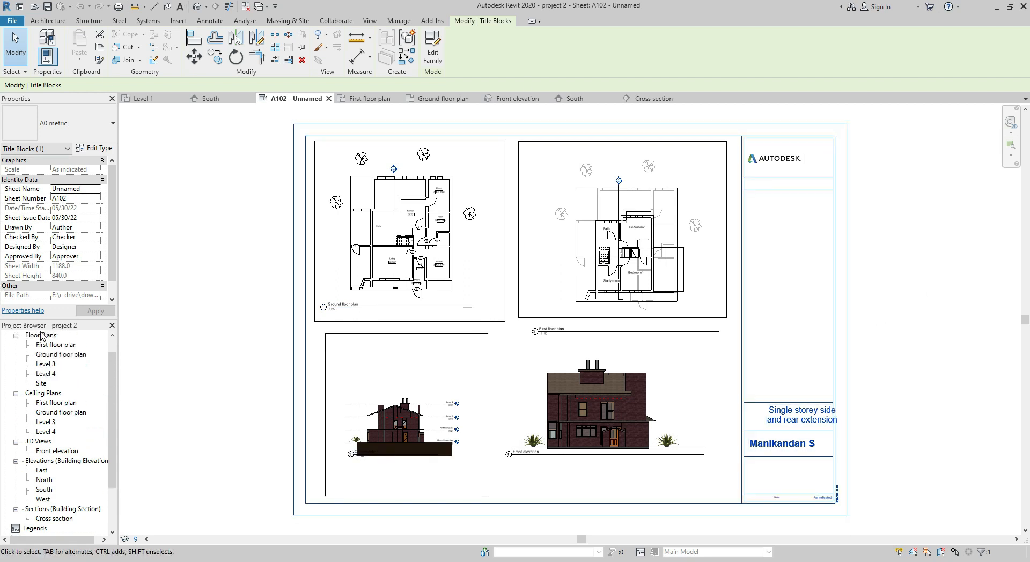
double_click(59, 355)
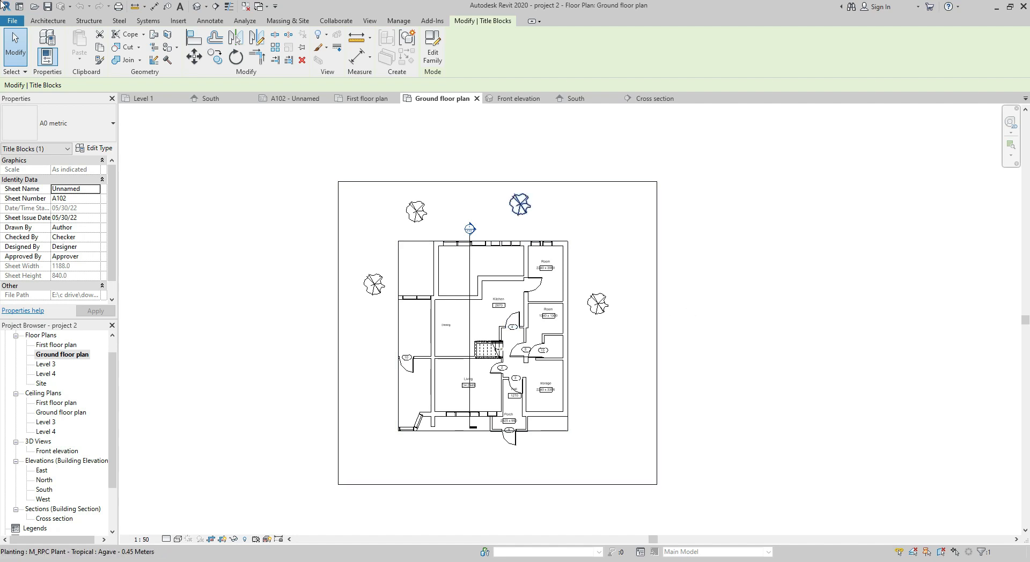
click(12, 20)
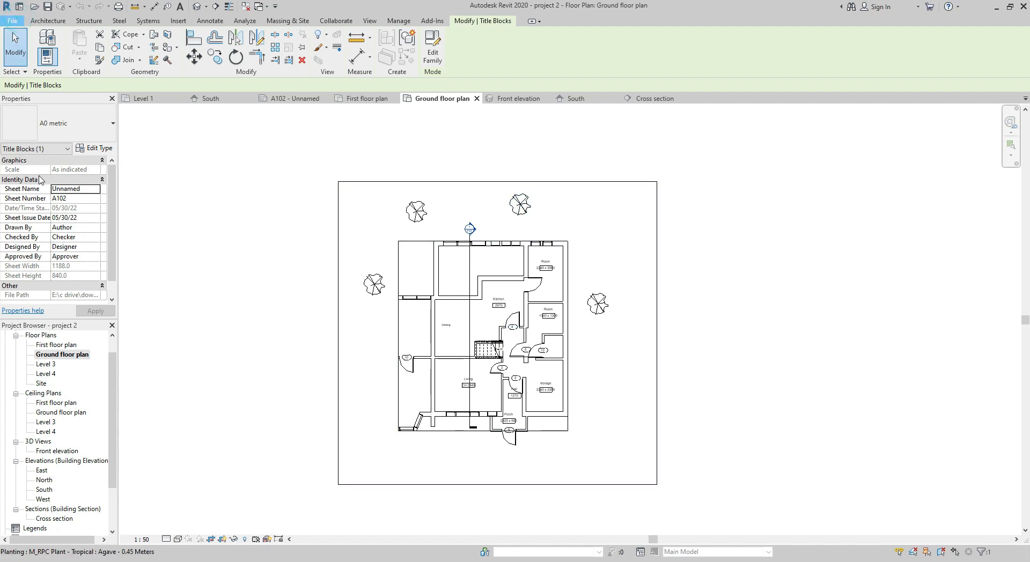
click(45, 205)
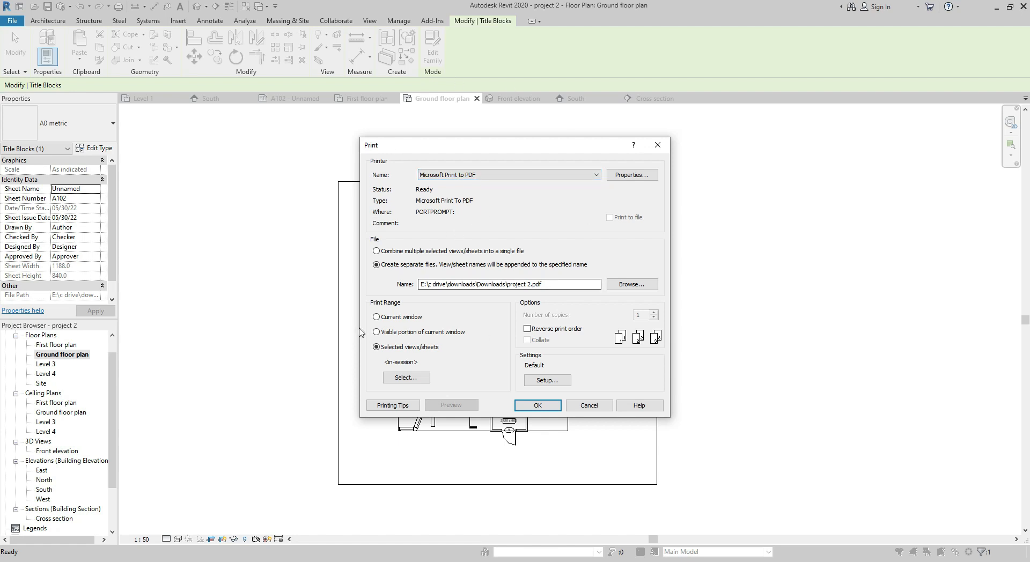
click(396, 318)
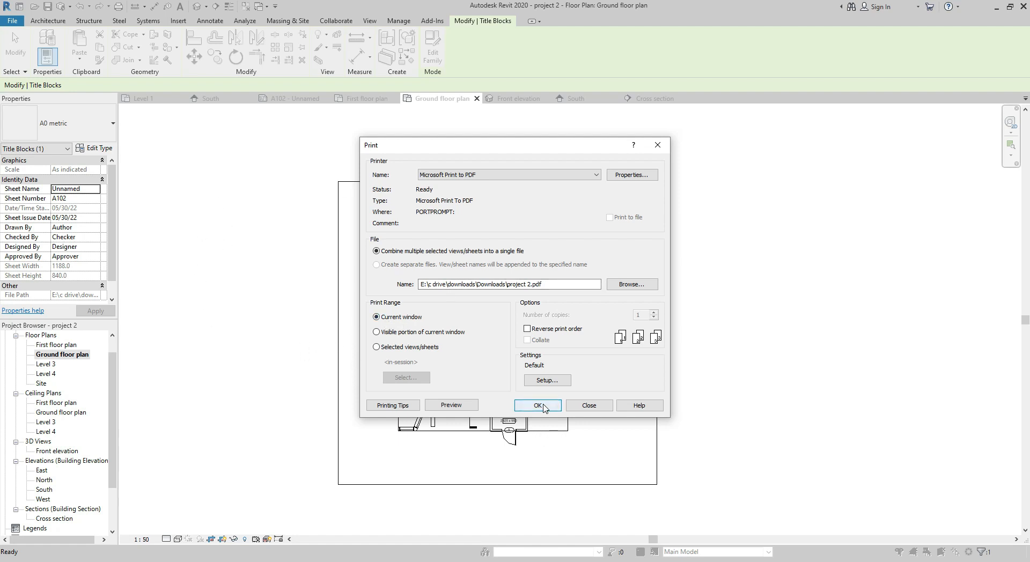
click(519, 410)
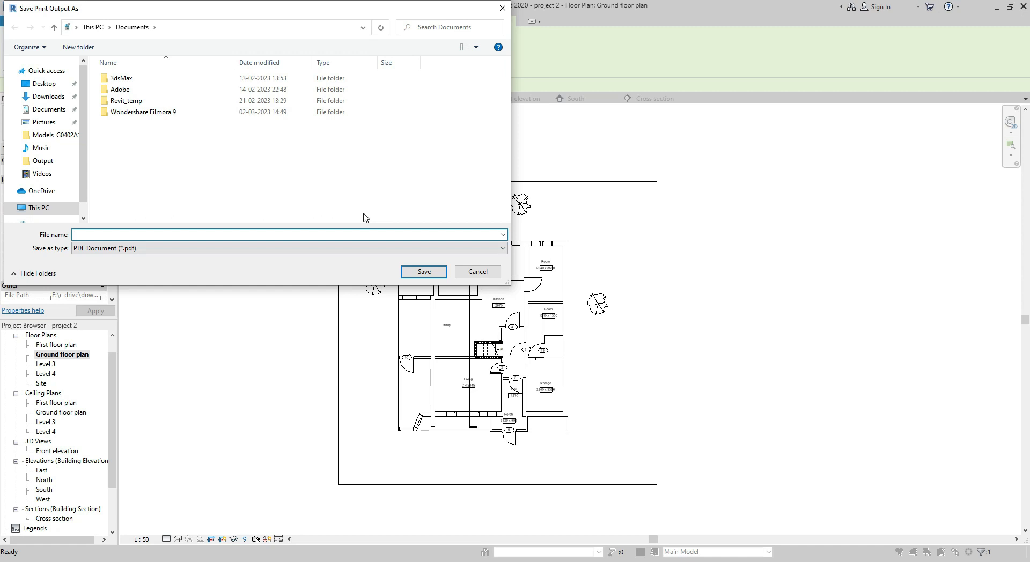
click(424, 272)
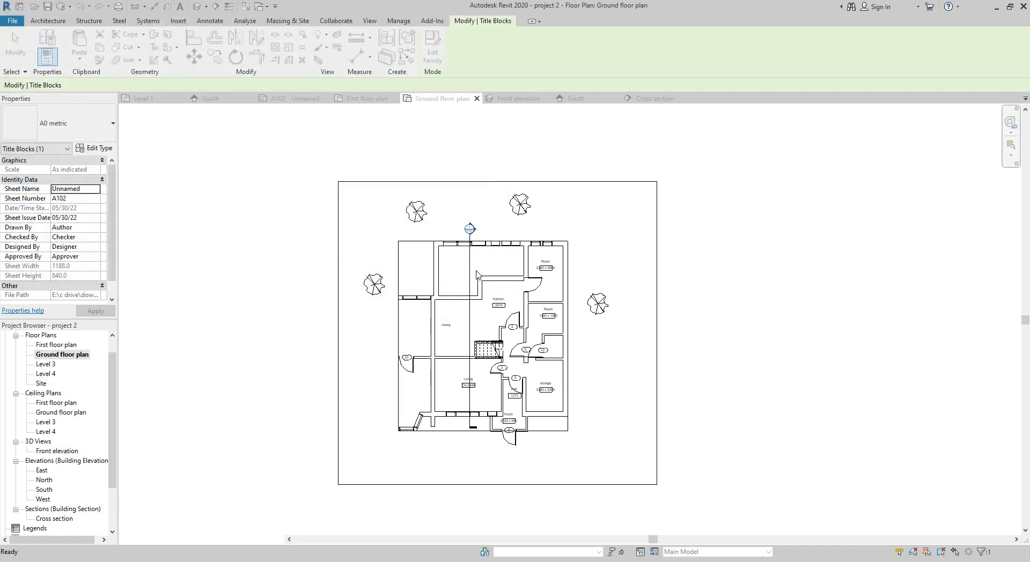
- Open 1.pdf from the Documents folder to check the printed floor plan, and return to Revit
key(Escape)
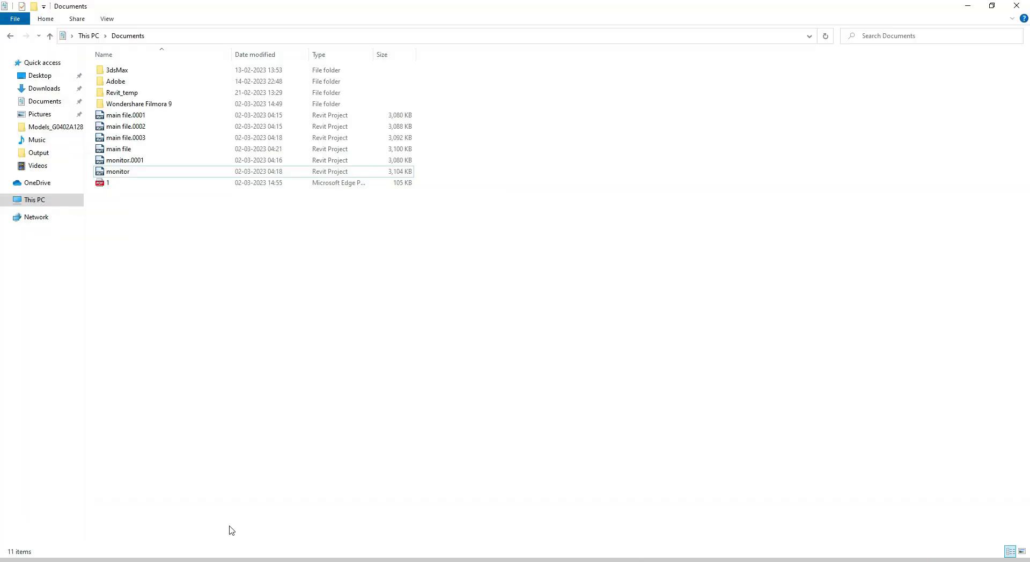
double_click(131, 184)
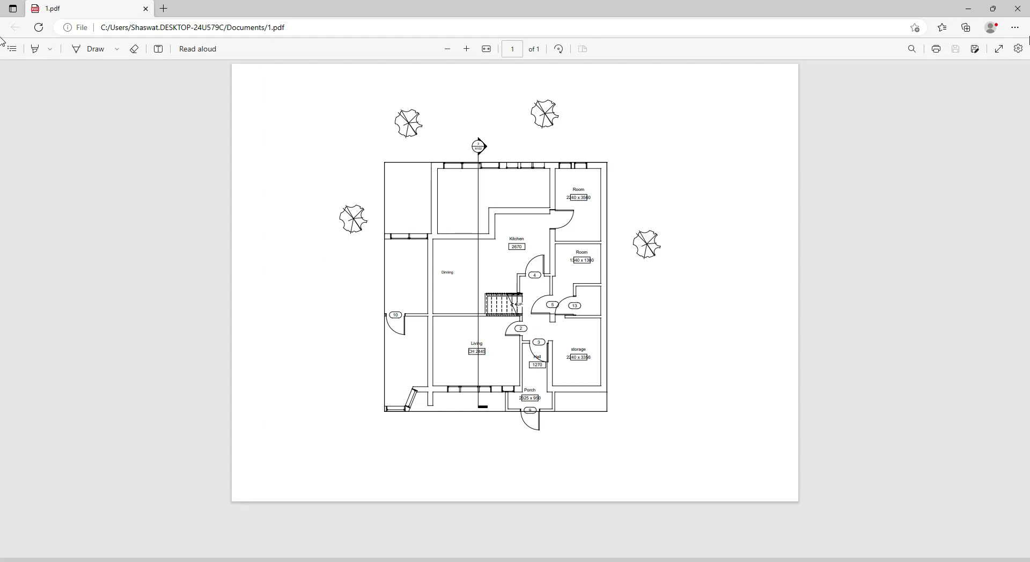
key(alt+Tab)
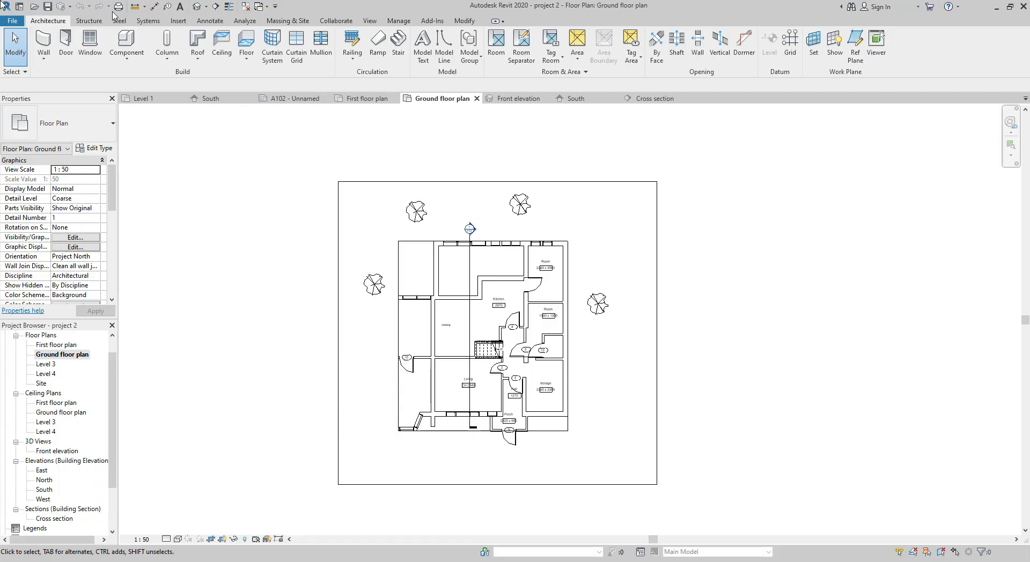
- Set the print range to selected views/sheets, excluding the First and Ground floor plans, without saving the set for future sessions
click(13, 20)
mouse_move(45, 215)
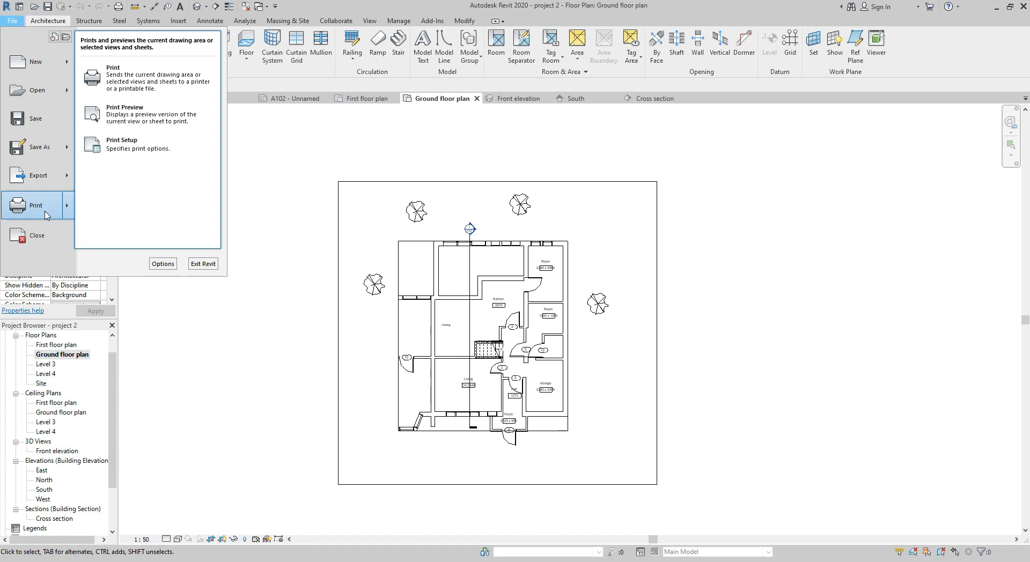
click(260, 232)
click(602, 296)
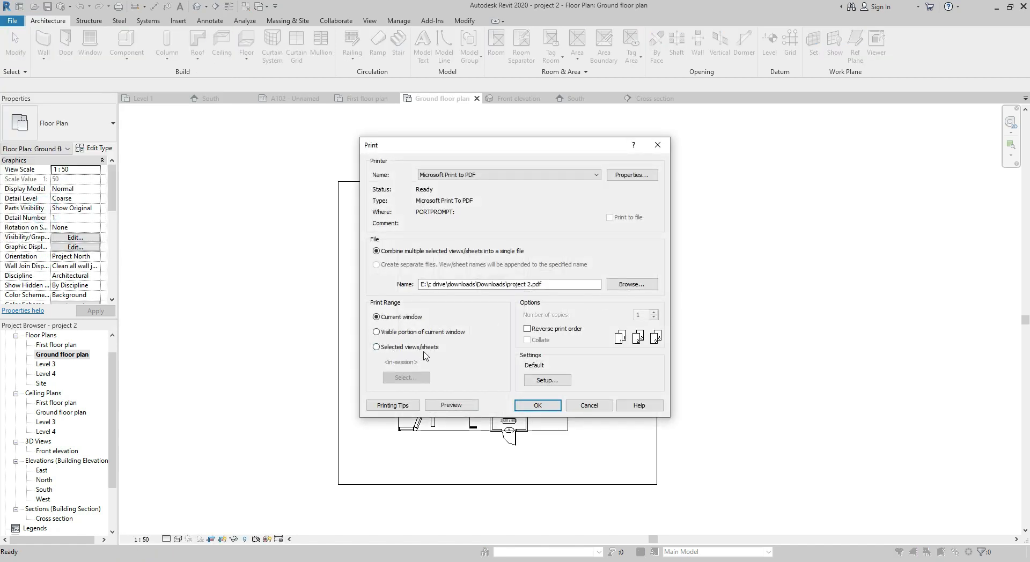
click(423, 348)
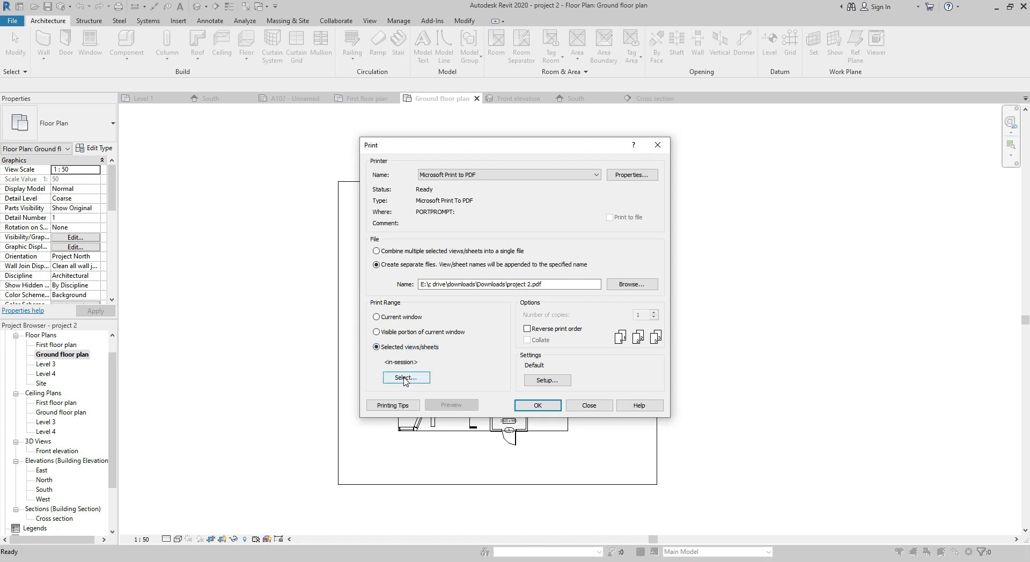
click(405, 378)
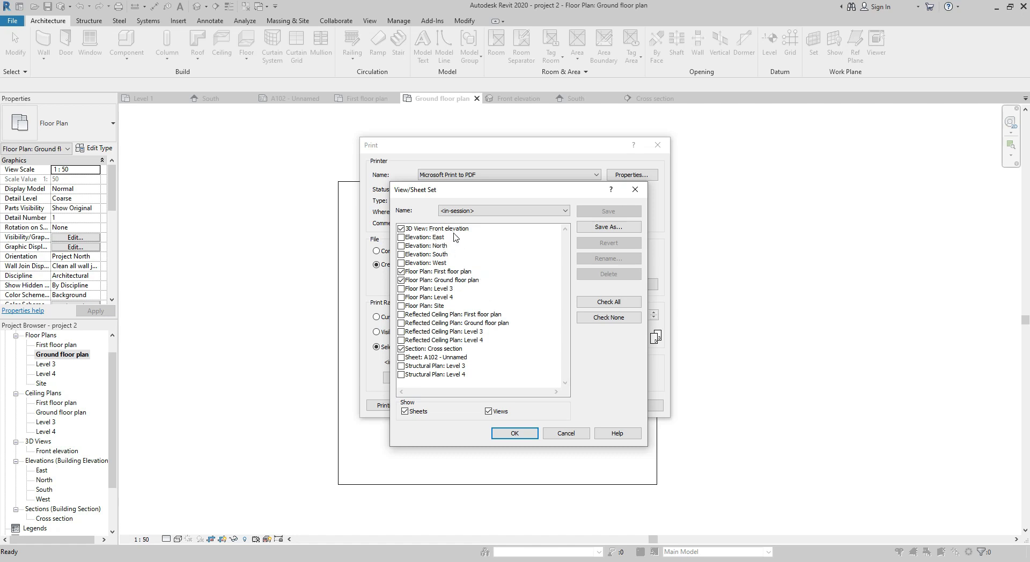
click(402, 272)
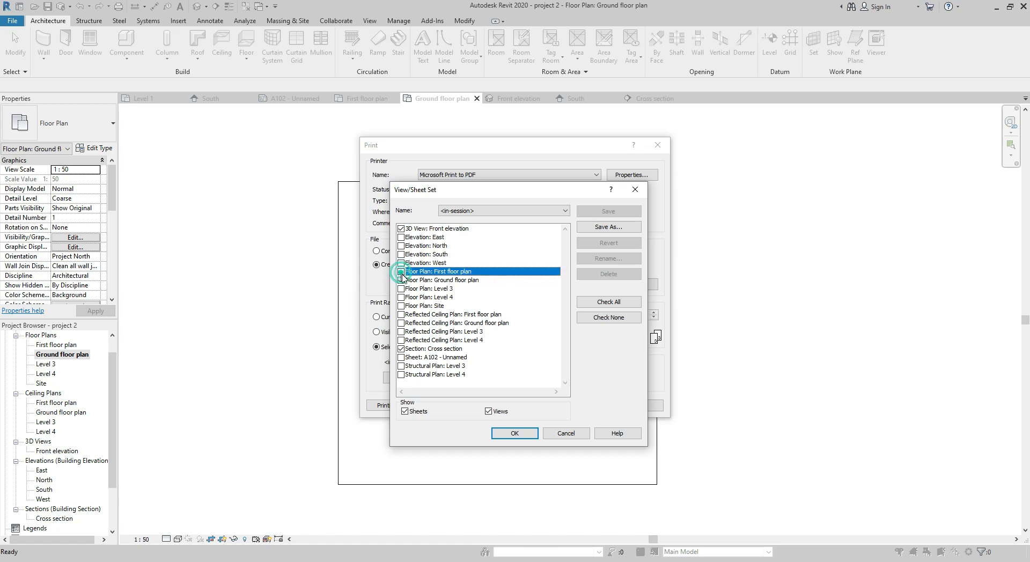
click(402, 280)
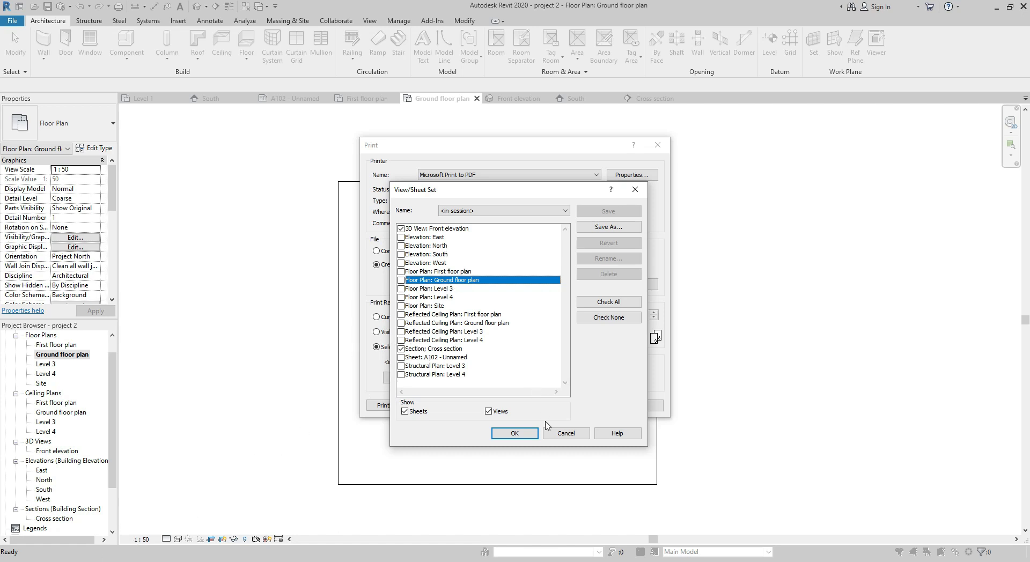
click(535, 434)
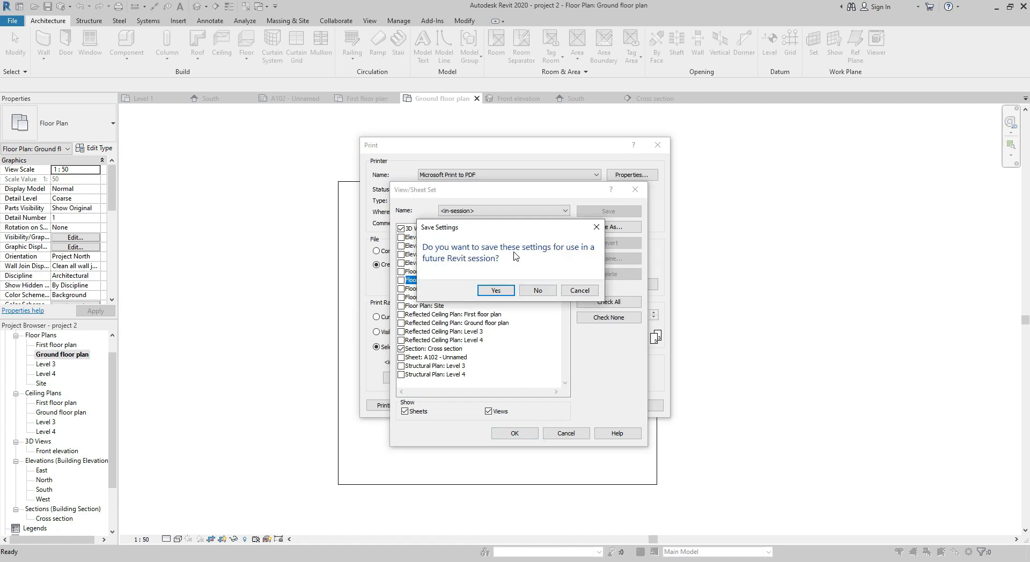
click(541, 292)
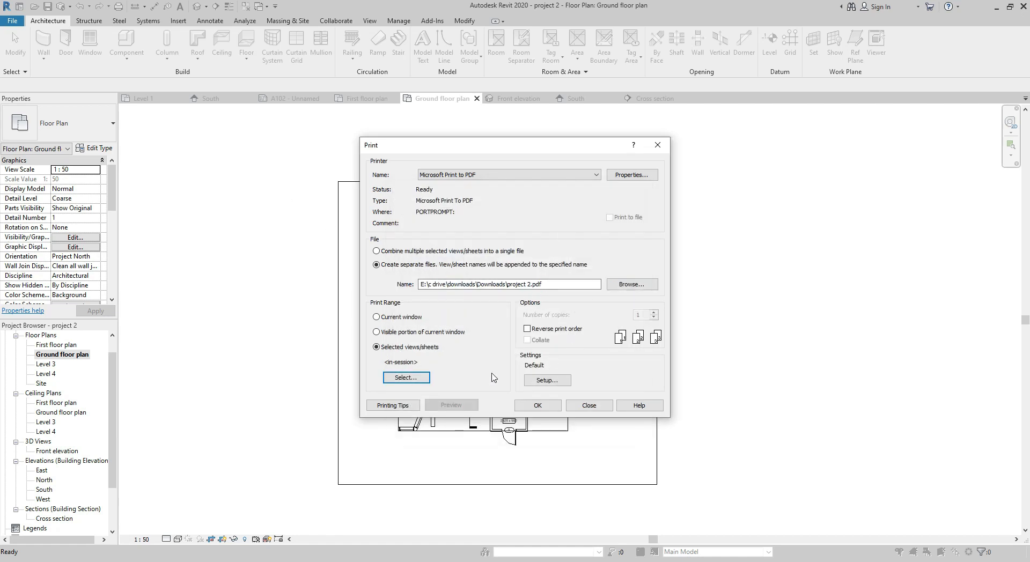
- Print the selected views as separate files and save the front elevation PDF as 2 in Documents
click(536, 409)
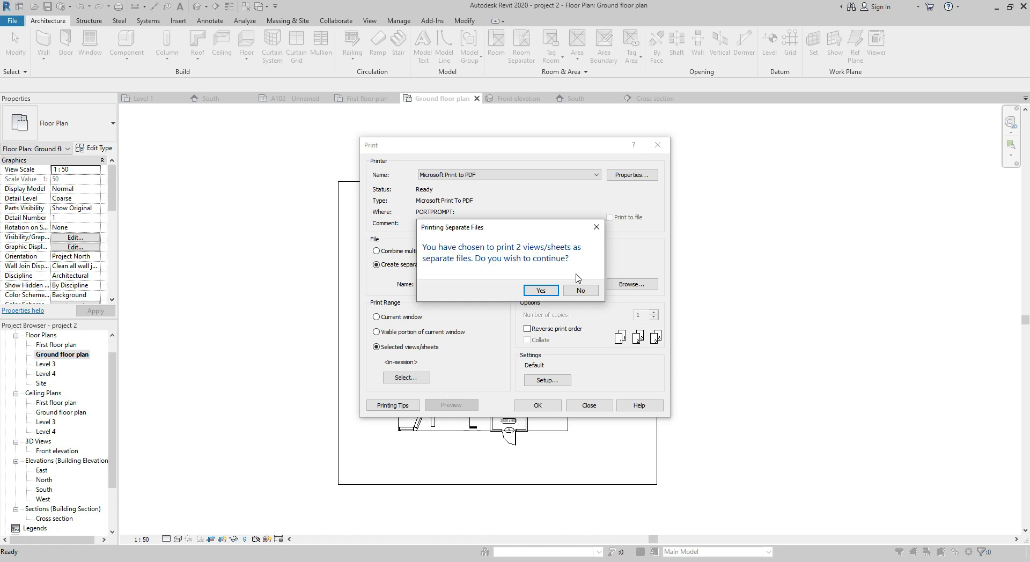
click(580, 290)
click(533, 404)
click(540, 291)
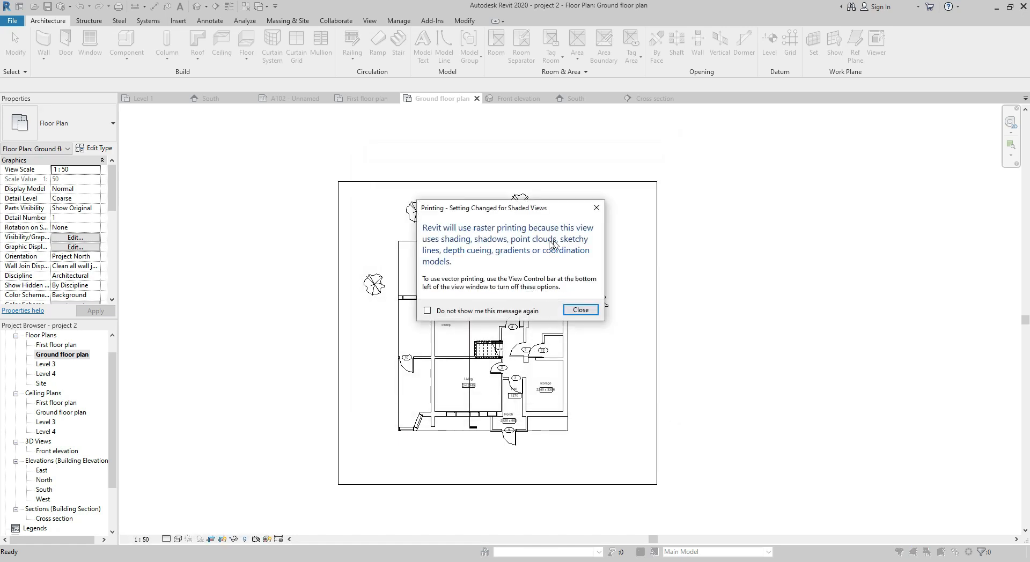
click(596, 208)
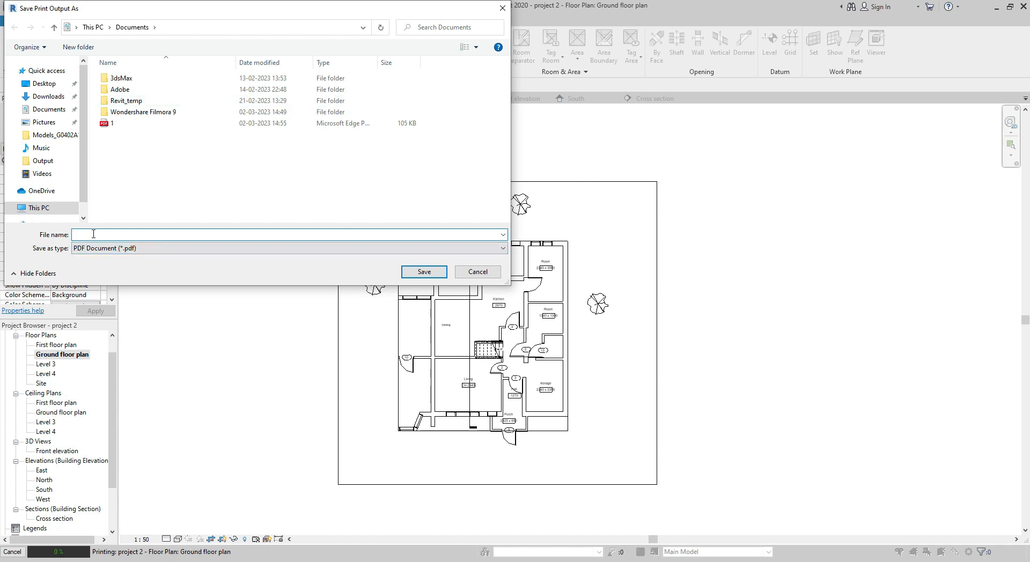
click(414, 271)
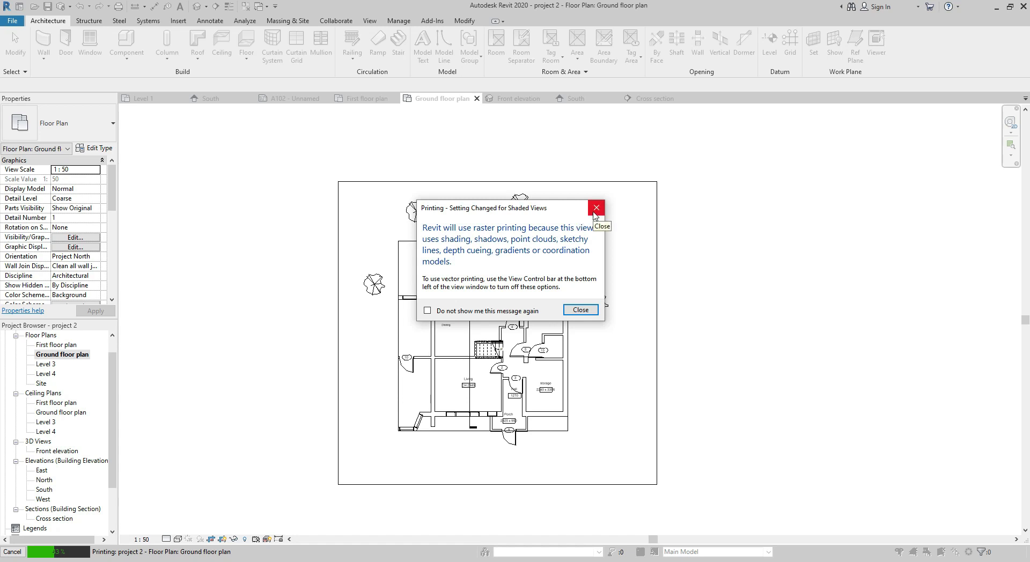
- Continue the print job and save the cross section PDF as 3 in Documents
click(595, 213)
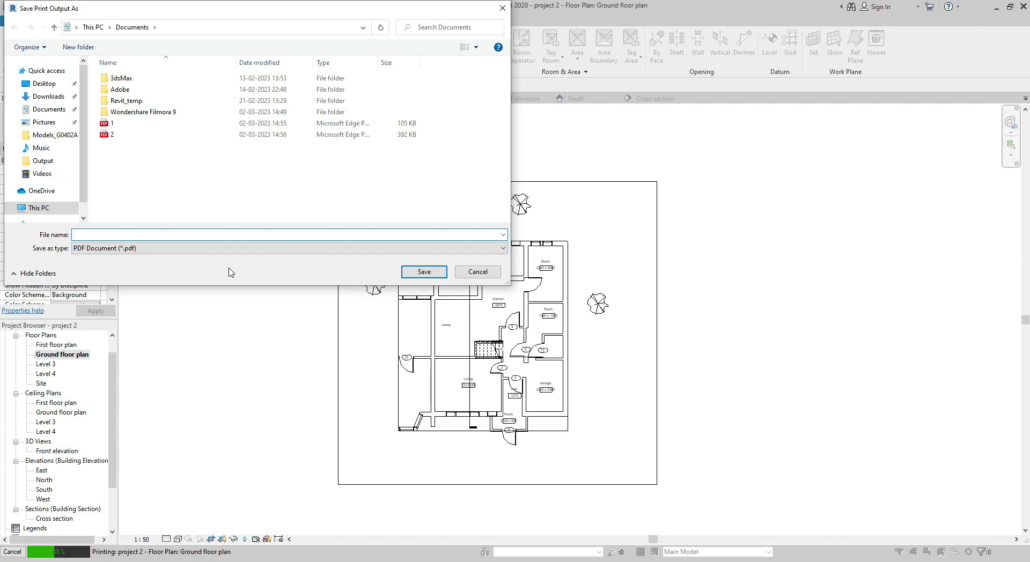
text(3)
click(260, 195)
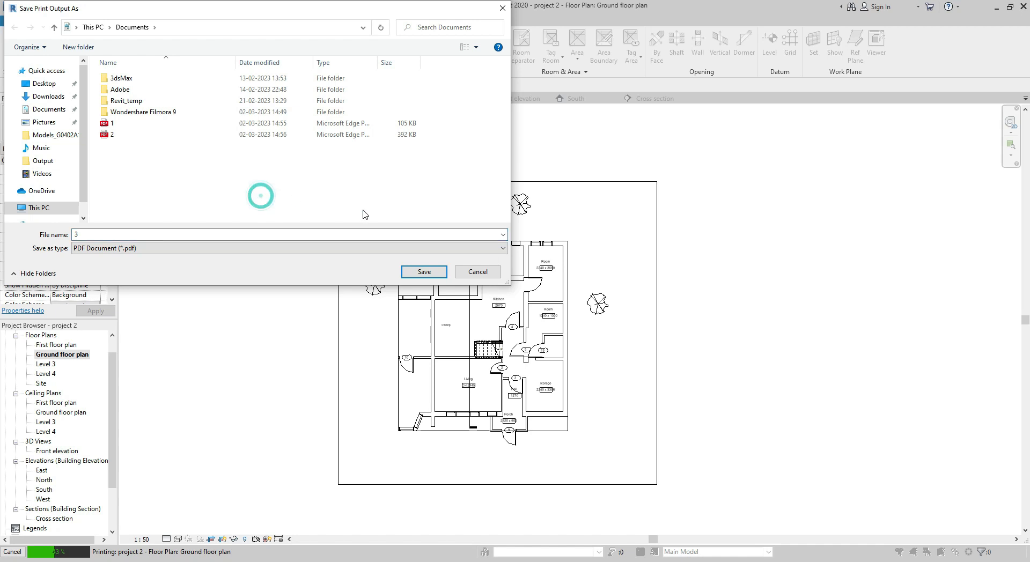
click(417, 272)
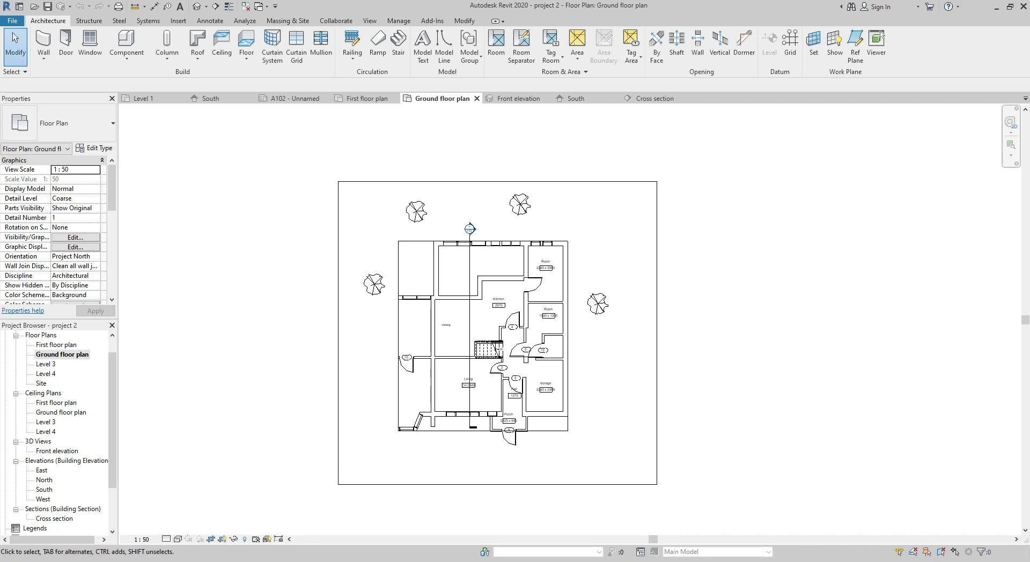
- Open 2.pdf and 3.pdf from the Documents folder to check the printed views, and return to Revit
click(232, 559)
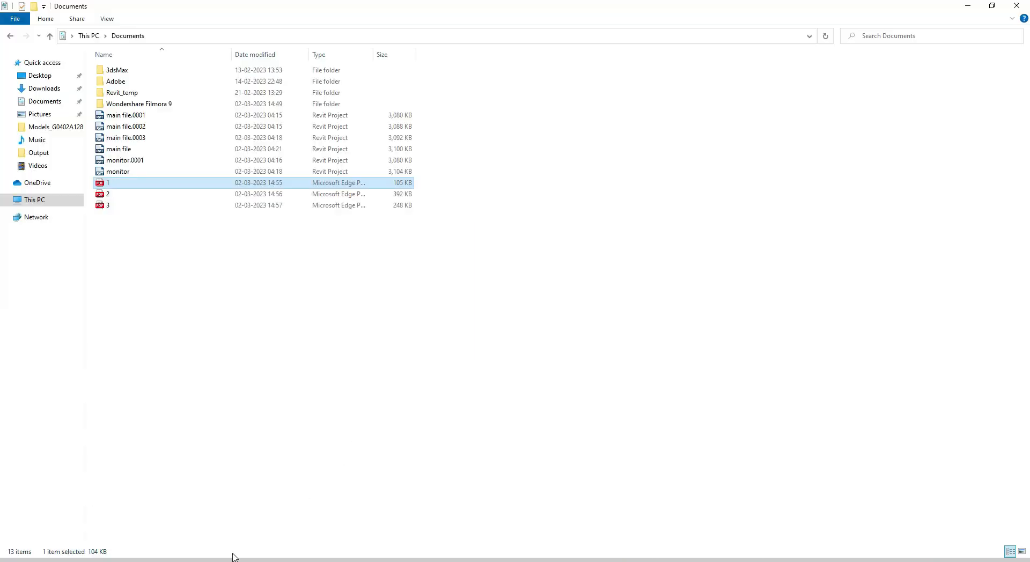
double_click(131, 195)
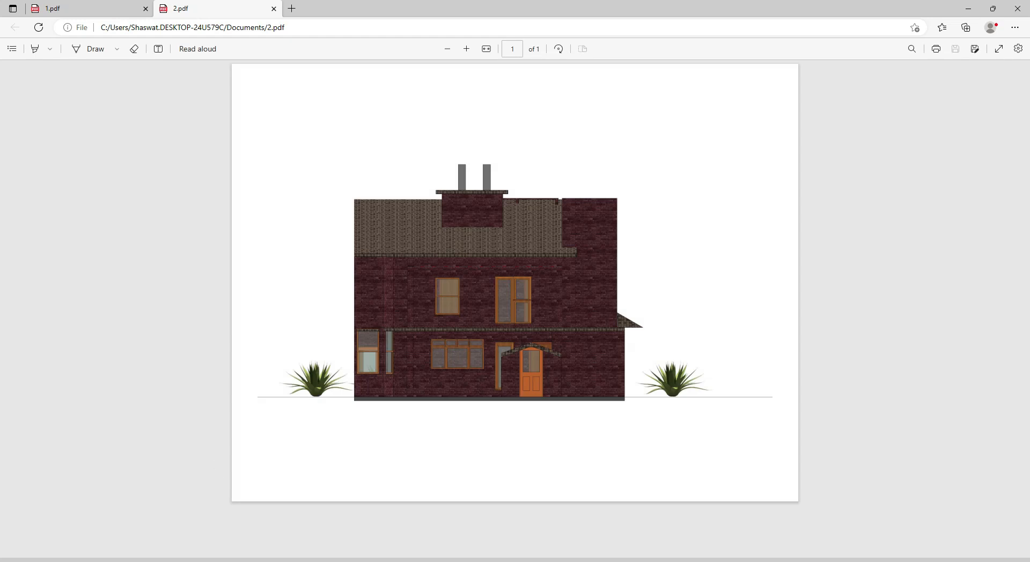
click(233, 559)
double_click(138, 207)
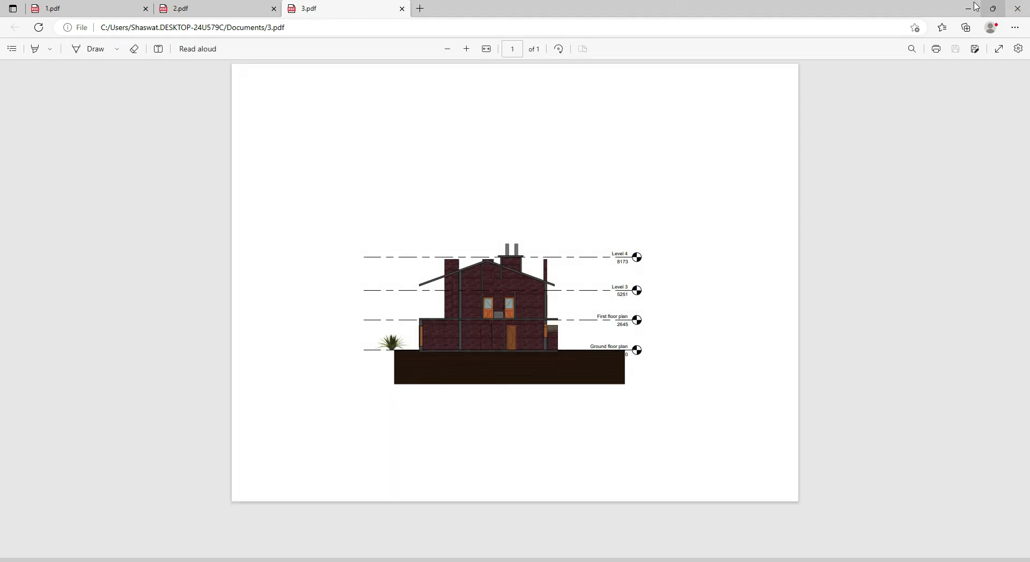
click(435, 559)
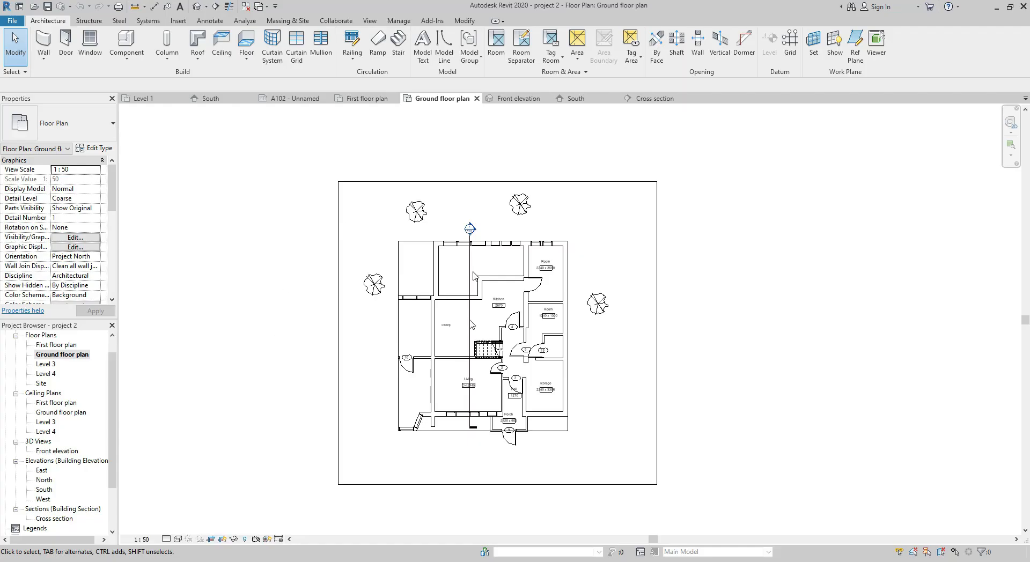